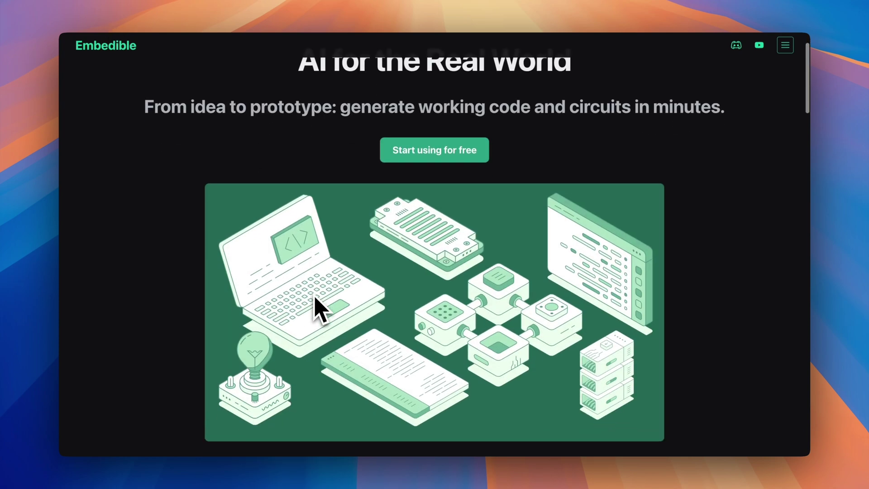
{"action": "scroll", "coordinate": [319, 309], "scroll_direction": "down", "scroll_amount": 4}
{"action": "scroll", "coordinate": [319, 308], "scroll_direction": "down", "scroll_amount": 3}
{"action": "scroll", "coordinate": [319, 309], "scroll_direction": "down", "scroll_amount": 4}
{"action": "scroll", "coordinate": [319, 309], "scroll_direction": "down", "scroll_amount": 4}
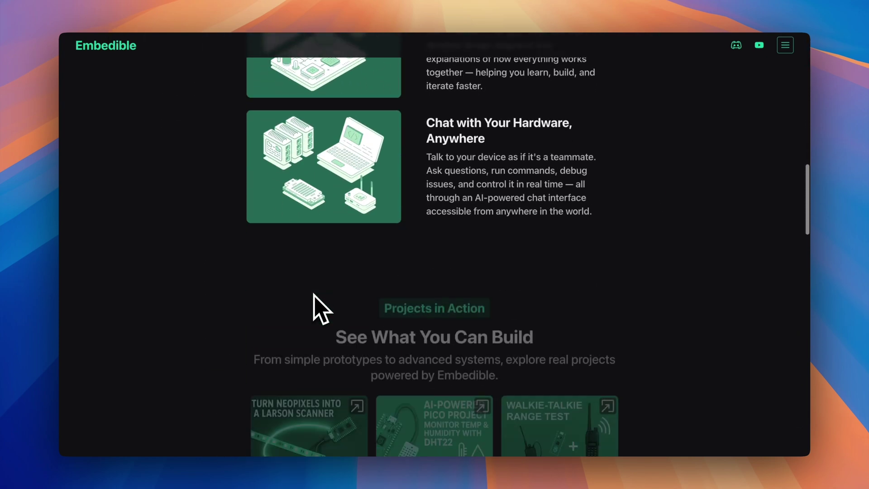
{"action": "scroll", "coordinate": [319, 309], "scroll_direction": "down", "scroll_amount": 4}
{"action": "scroll", "coordinate": [319, 309], "scroll_direction": "down", "scroll_amount": 4}
{"action": "scroll", "coordinate": [318, 309], "scroll_direction": "down", "scroll_amount": 4}
{"action": "scroll", "coordinate": [320, 308], "scroll_direction": "down", "scroll_amount": 3}
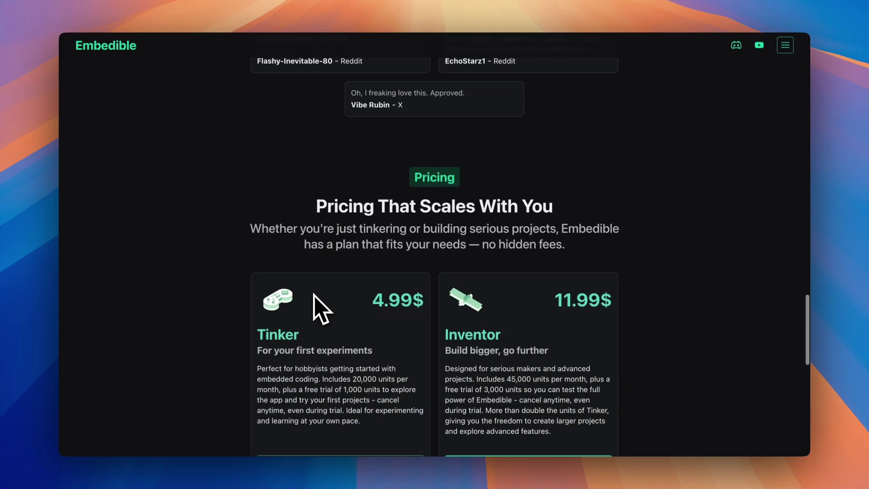
{"action": "scroll", "coordinate": [319, 309], "scroll_direction": "down", "scroll_amount": 5}
{"action": "scroll", "coordinate": [319, 308], "scroll_direction": "down", "scroll_amount": 2}
{"action": "scroll", "coordinate": [319, 309], "scroll_direction": "down", "scroll_amount": 2}
{"action": "scroll", "coordinate": [319, 308], "scroll_direction": "up", "scroll_amount": 10}
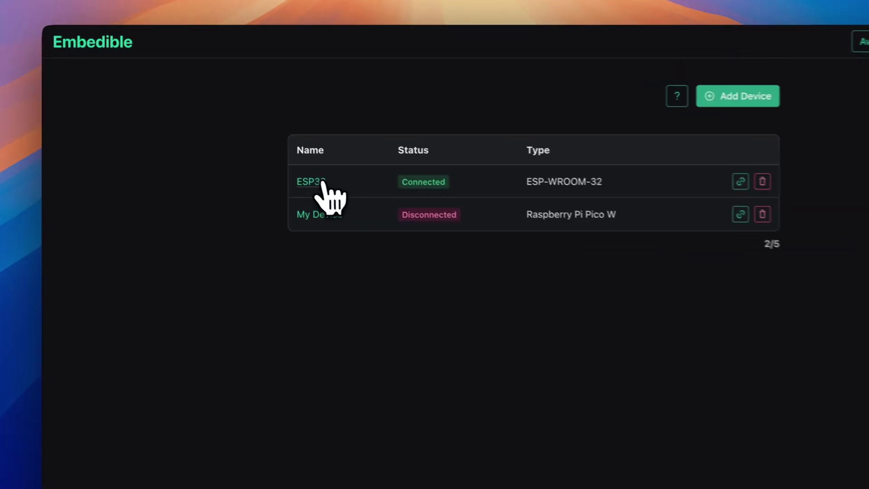
- Open the ESP32 device page showing its hello world project
{"action": "left_click", "coordinate": [264, 152]}
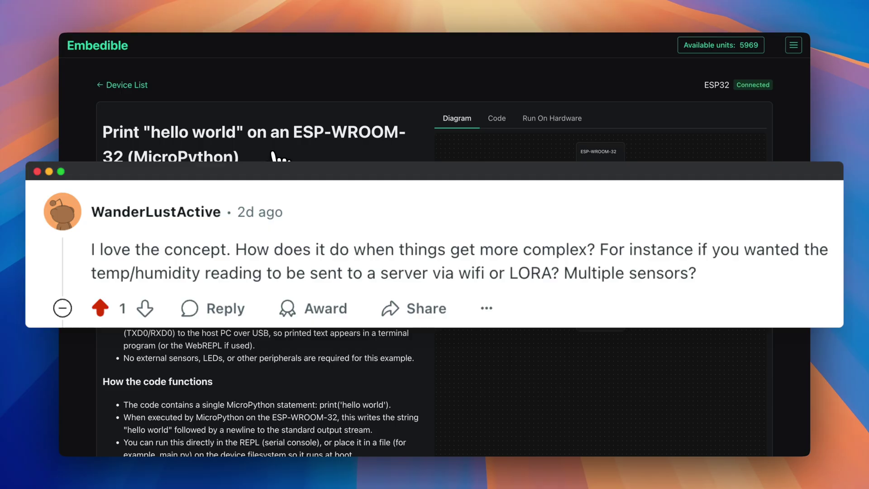
{"action": "scroll", "coordinate": [275, 203], "scroll_direction": "down", "scroll_amount": 8}
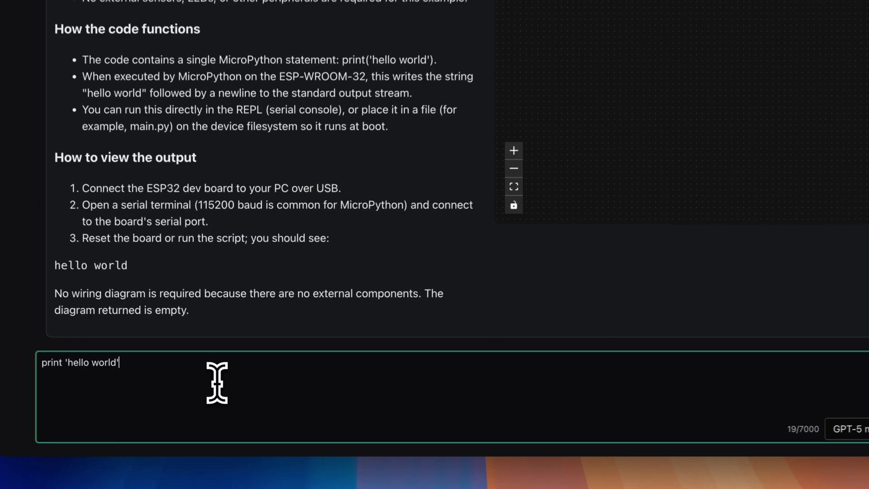
- Replace the hello world prompt with the DHT22 webhook JSON prompt and submit it
{"action": "key", "text": "ctrl+a"}
{"action": "key", "text": "ctrl+v"}
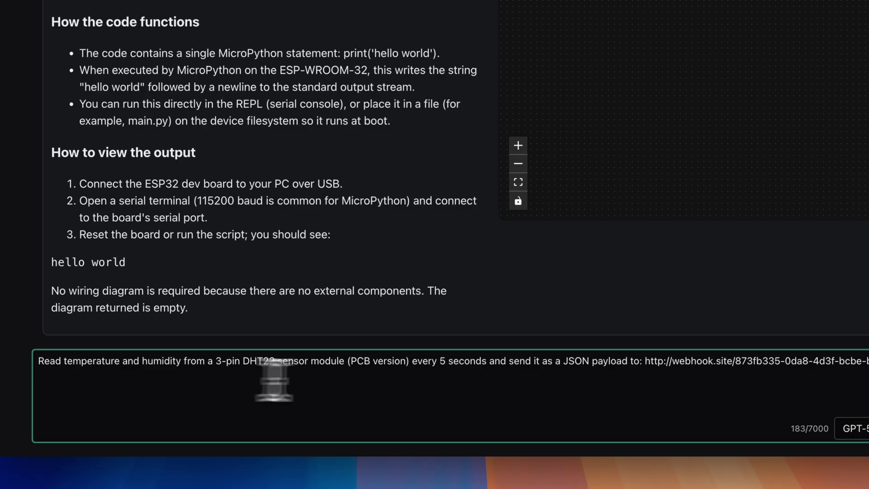
{"action": "left_click", "coordinate": [755, 429]}
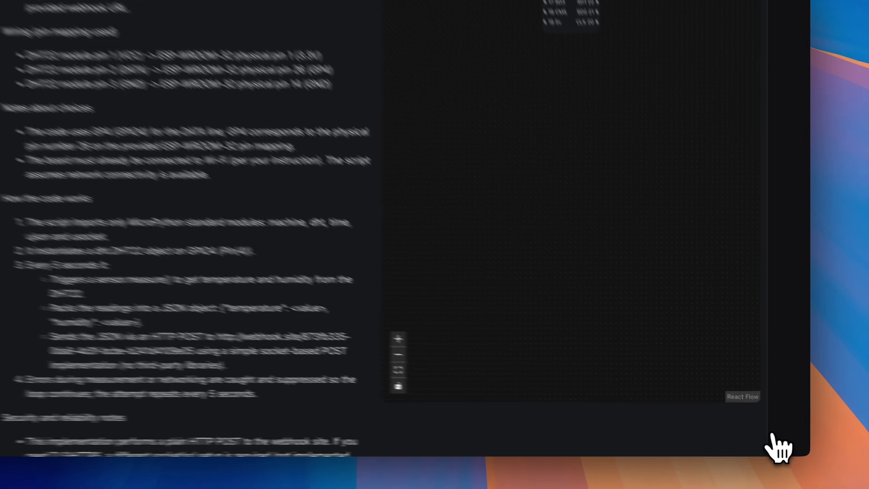
{"action": "scroll", "coordinate": [811, 407], "scroll_direction": "up", "scroll_amount": 5}
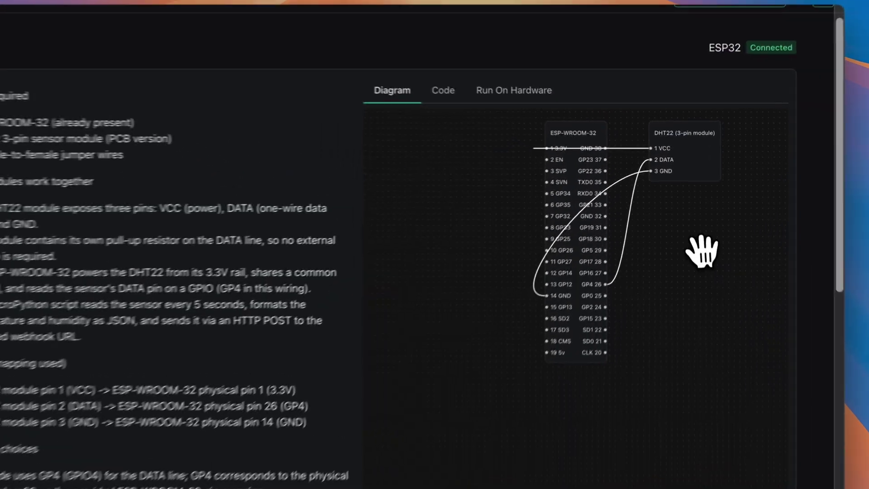
- Drag the DHT22 module lower in the wiring diagram and show the generated code
{"action": "left_click_drag", "start_coordinate": [681, 146], "coordinate": [679, 208]}
{"action": "left_click_drag", "start_coordinate": [674, 251], "coordinate": [673, 262]}
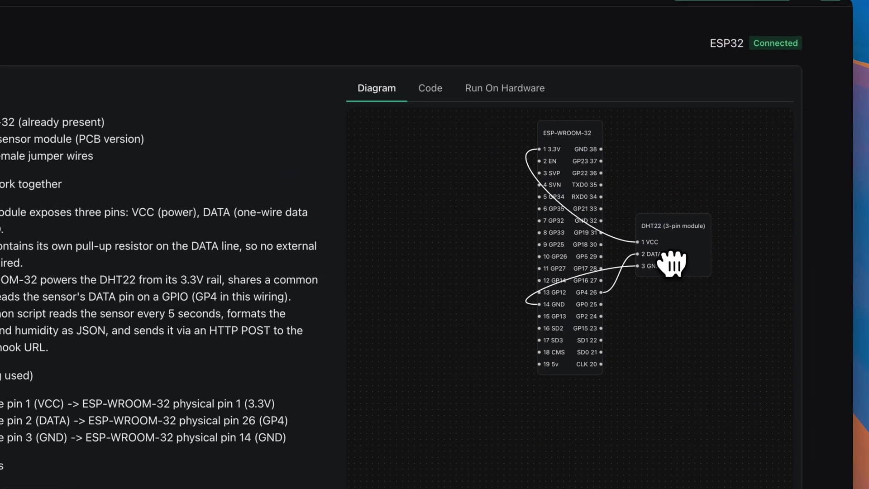
{"action": "left_click", "coordinate": [429, 87]}
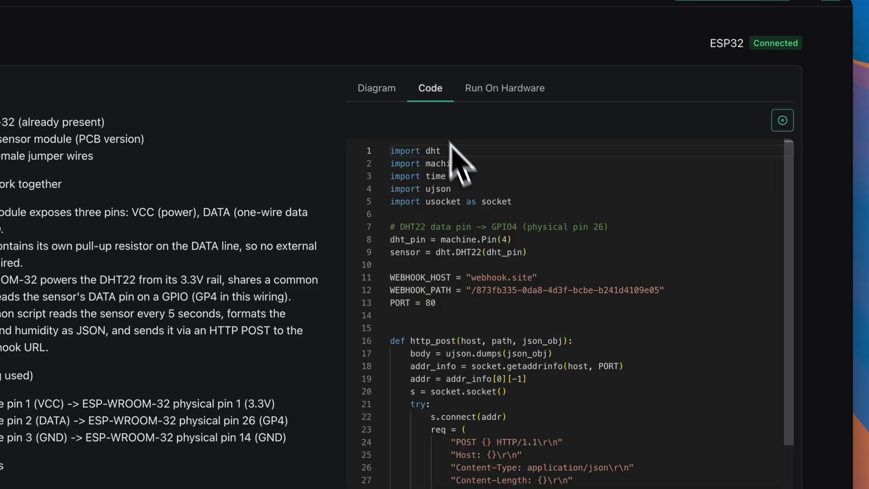
{"action": "scroll", "coordinate": [488, 259], "scroll_direction": "down", "scroll_amount": 3}
{"action": "scroll", "coordinate": [489, 257], "scroll_direction": "down", "scroll_amount": 5}
{"action": "scroll", "coordinate": [502, 339], "scroll_direction": "down", "scroll_amount": 2}
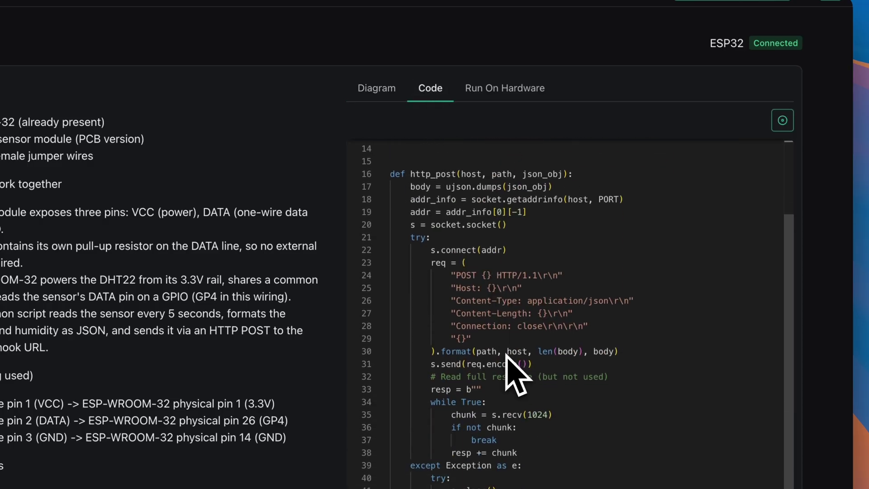
{"action": "scroll", "coordinate": [515, 373], "scroll_direction": "down", "scroll_amount": 5}
{"action": "scroll", "coordinate": [516, 373], "scroll_direction": "down", "scroll_amount": 4}
{"action": "scroll", "coordinate": [516, 374], "scroll_direction": "down", "scroll_amount": 2}
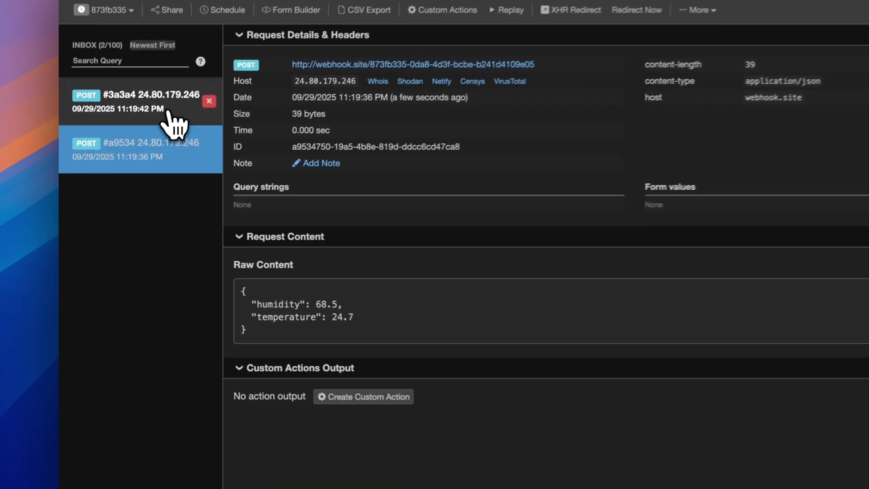
- View request #3a3a4 (humidity 68, temperature 24.6), then return to request #a9534
{"action": "left_click", "coordinate": [122, 138]}
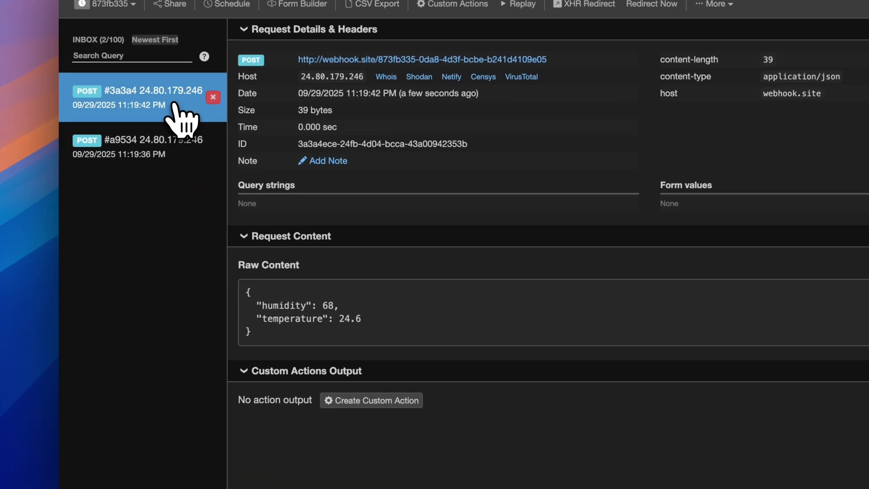
{"action": "left_click", "coordinate": [171, 155]}
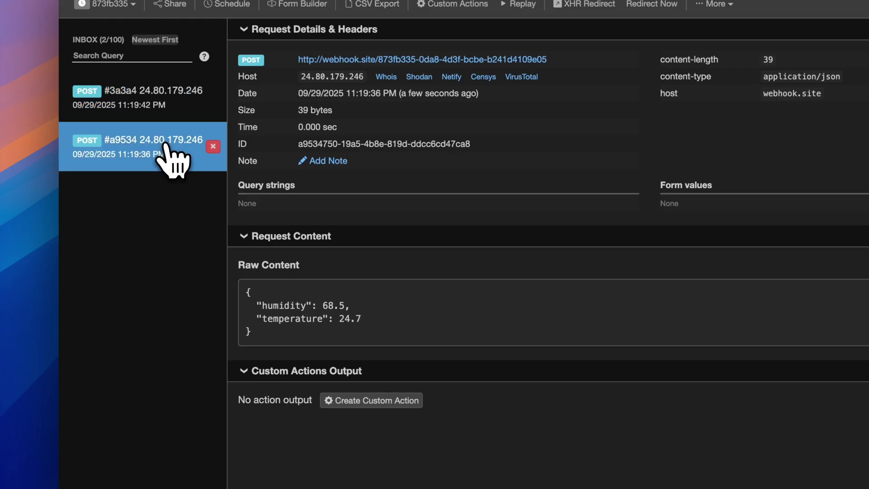